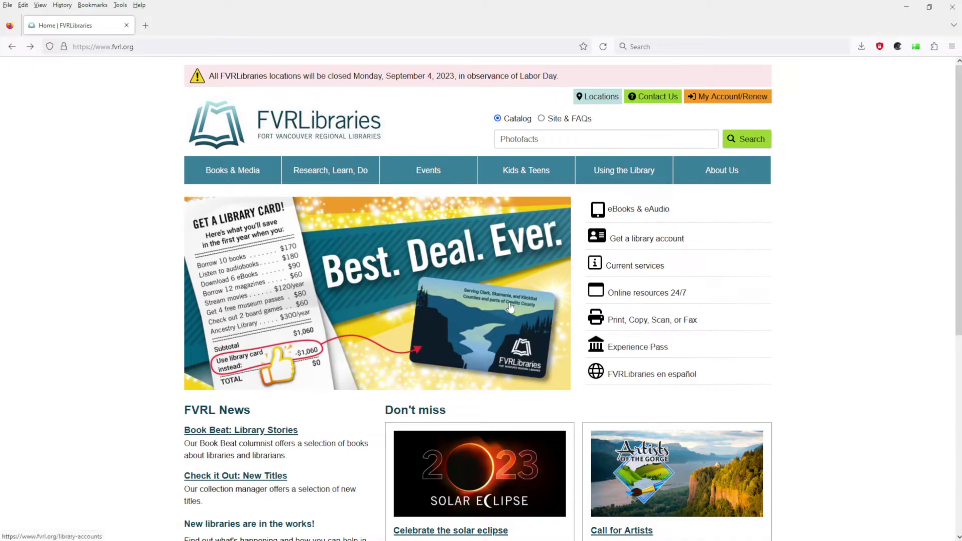
Step: Search the catalog for Photofacts and open the Photofact online.com record
left_click(555, 142)
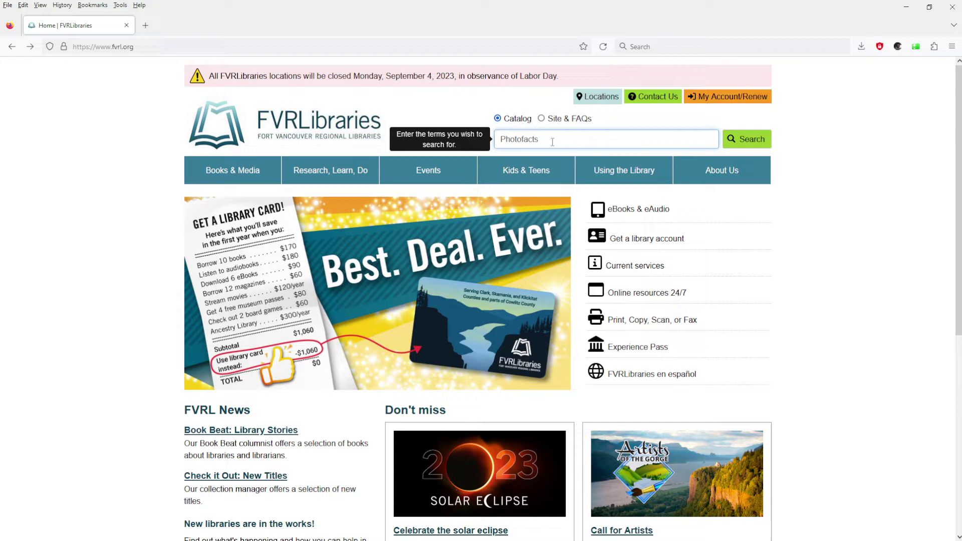
left_click(751, 143)
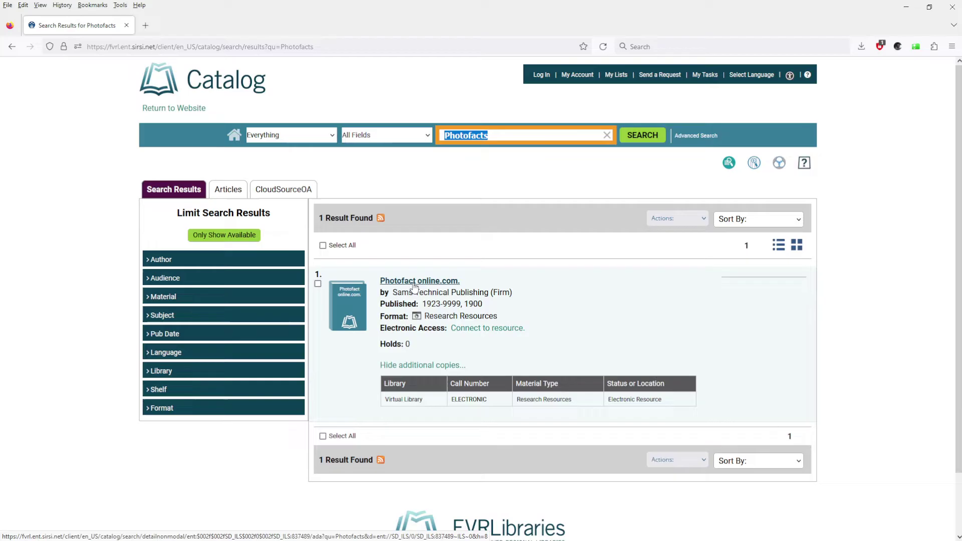
left_click(408, 283)
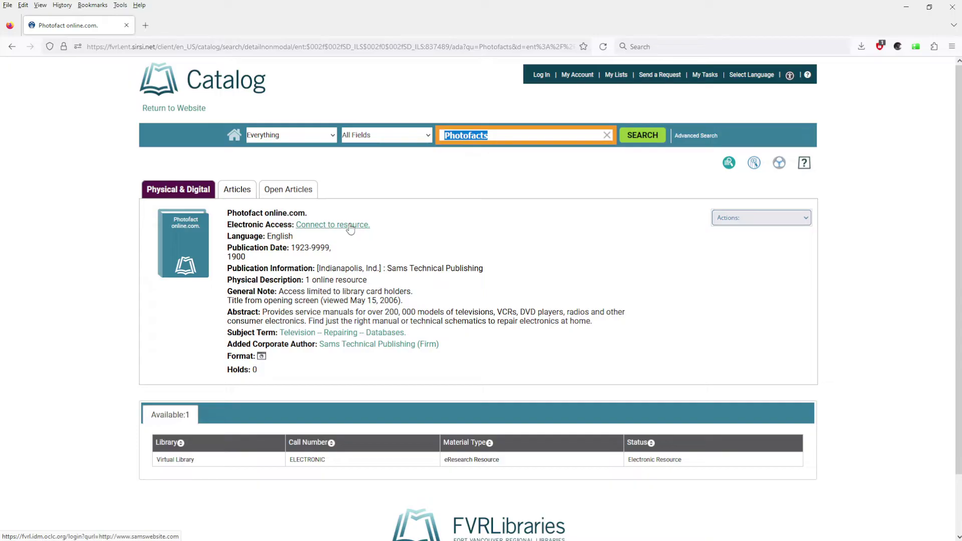
Step: Connect to Photofact online and sign in with the saved library card number and PIN
left_click(349, 225)
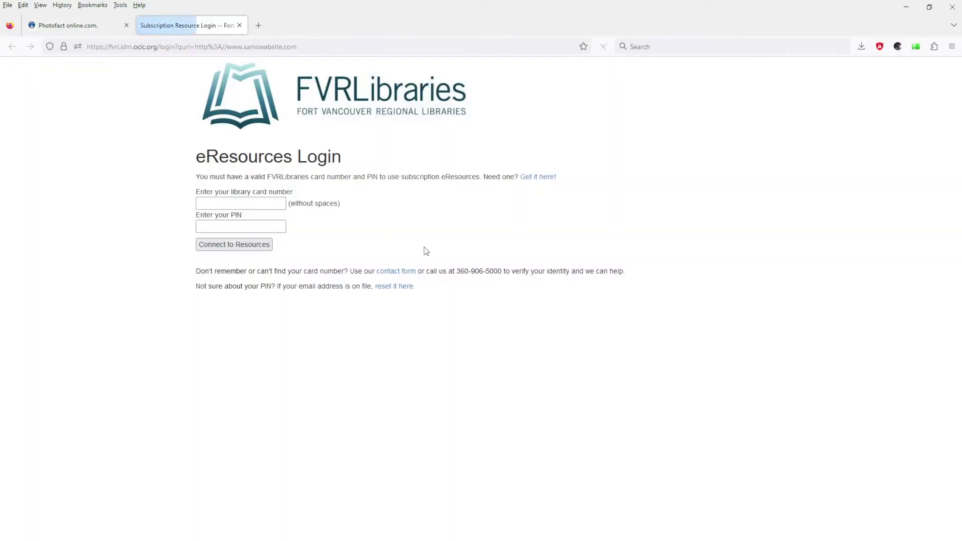
left_click(251, 204)
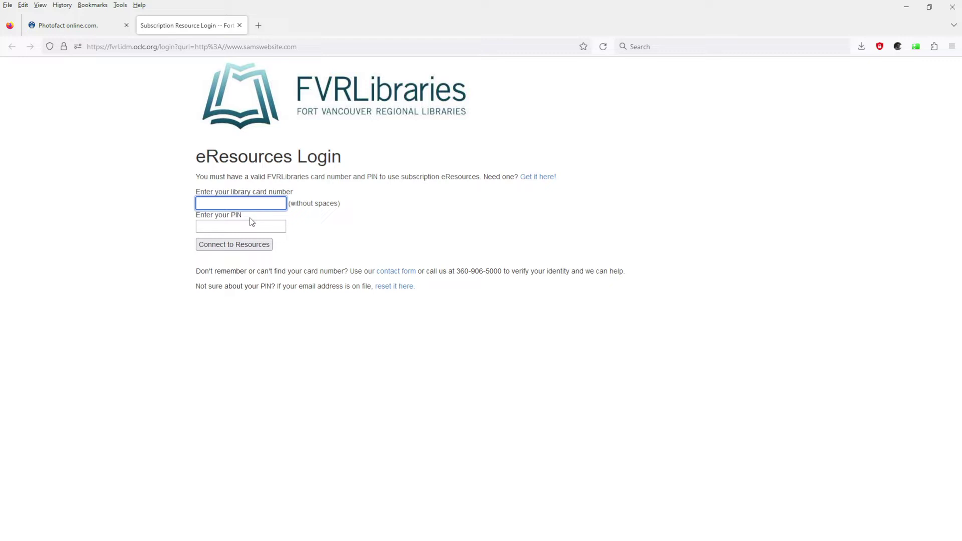
key("Down")
key("Return")
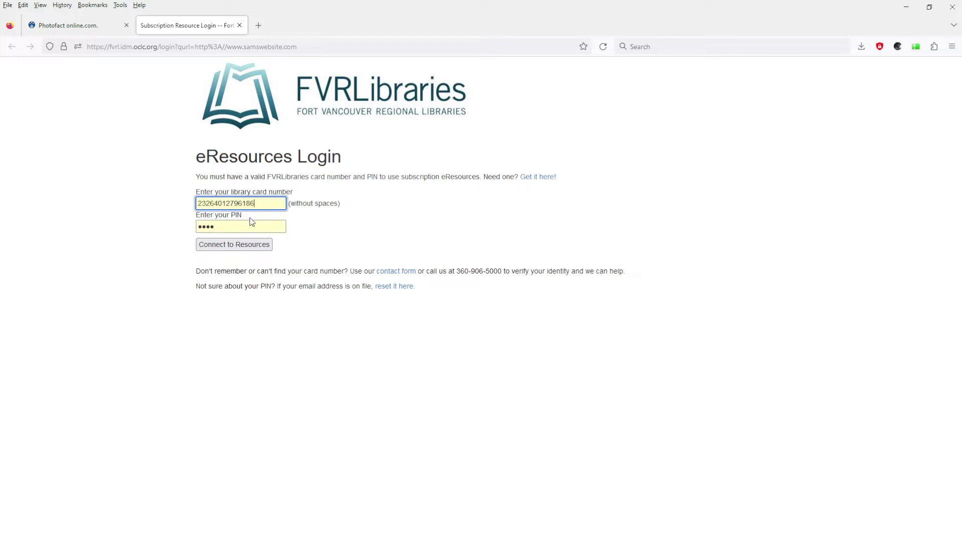
left_click(255, 248)
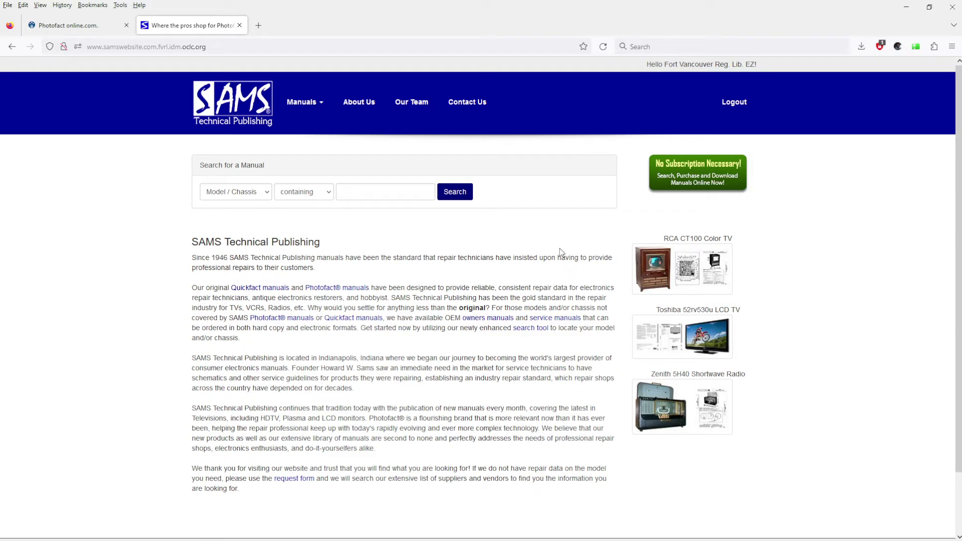
Step: Search manuals for model SCCS69HA and open the product details for item 217818
left_click(343, 193)
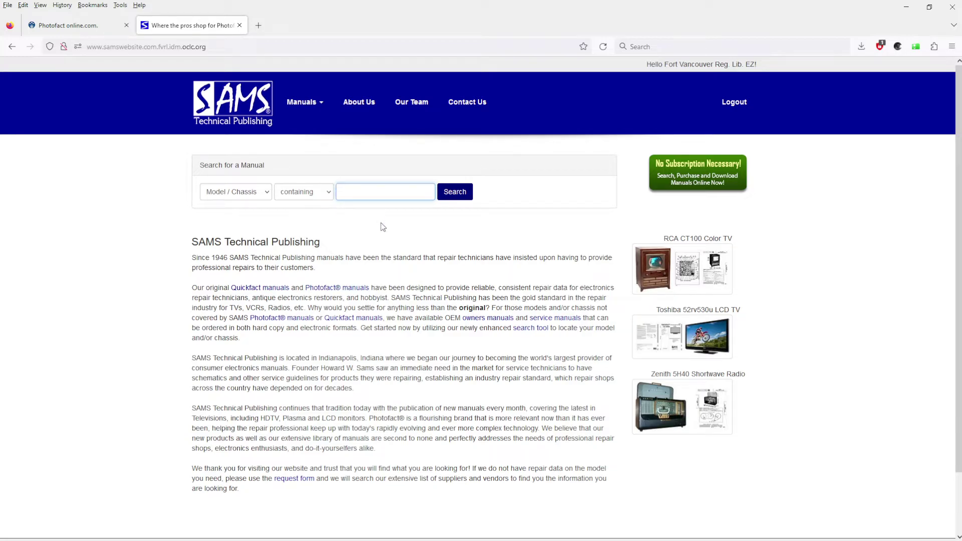
type("SCCS69HA")
left_click(454, 196)
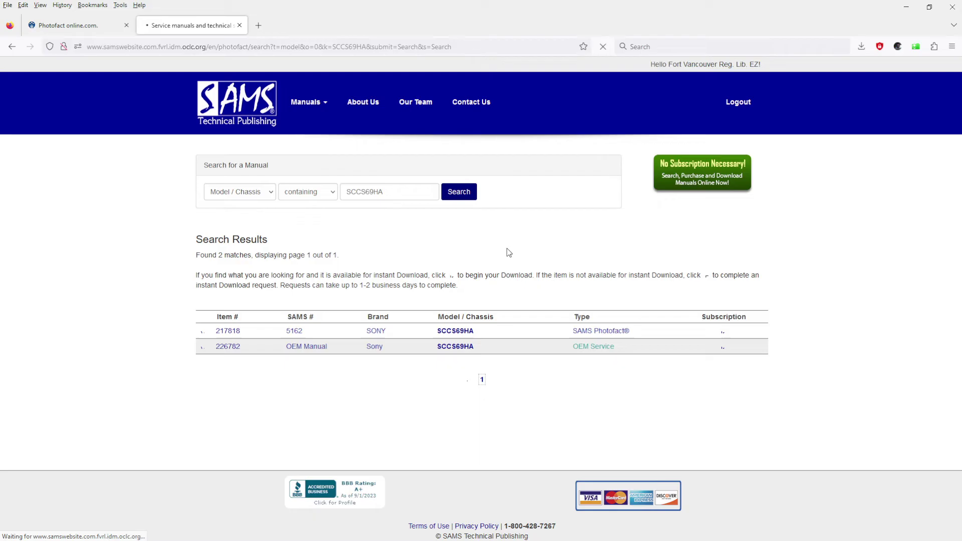
left_click(228, 331)
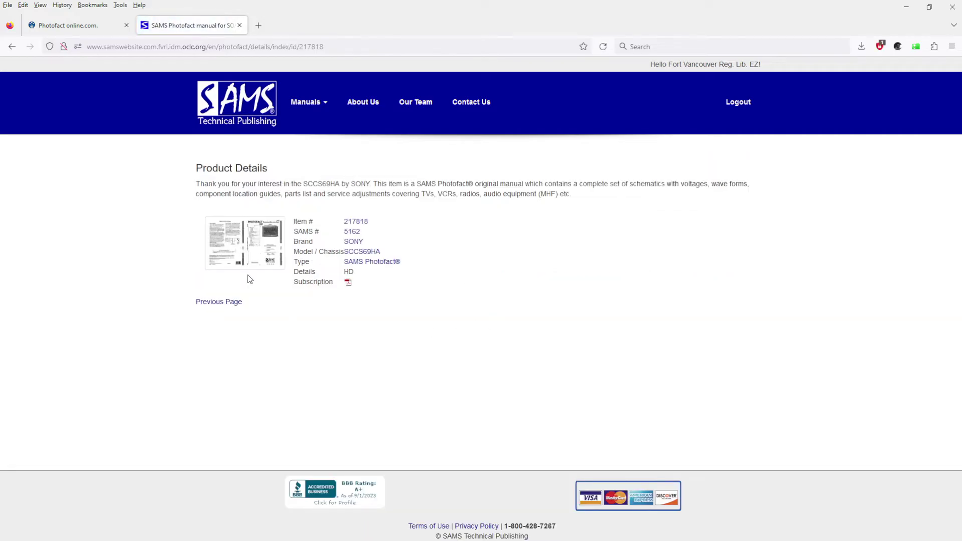
Step: Open the 5162n.pdf manual and page down to the CRT schematic on page 8
left_click(348, 284)
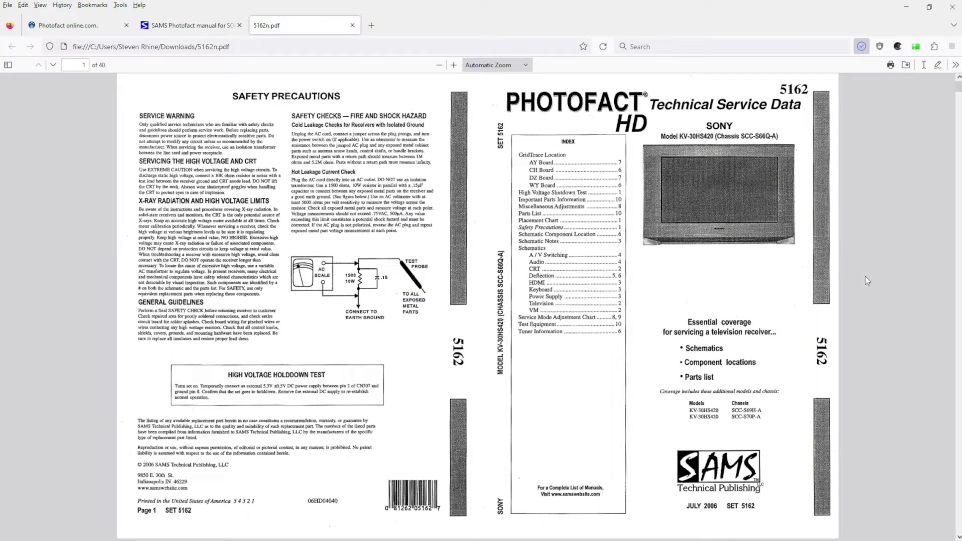
scroll(574, 301, "down", 15)
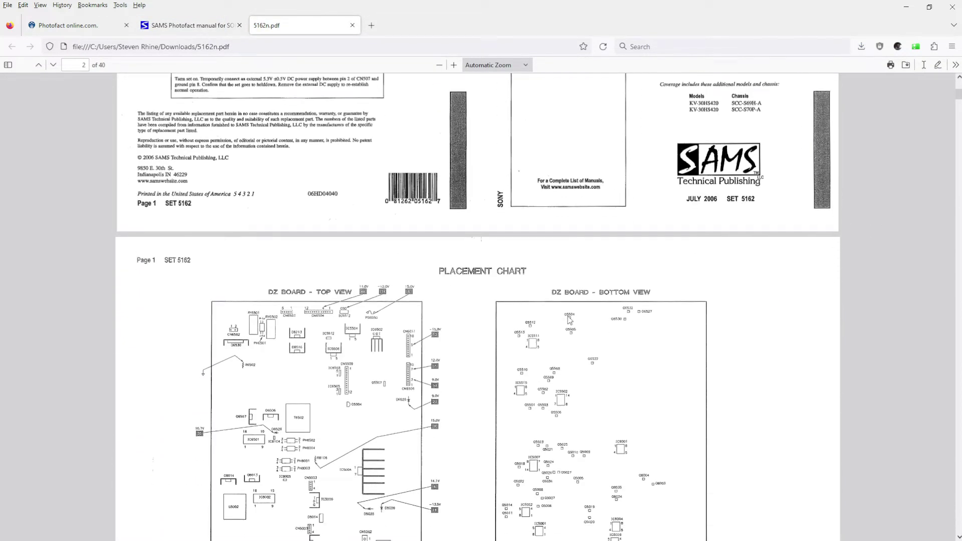
scroll(570, 320, "down", 14)
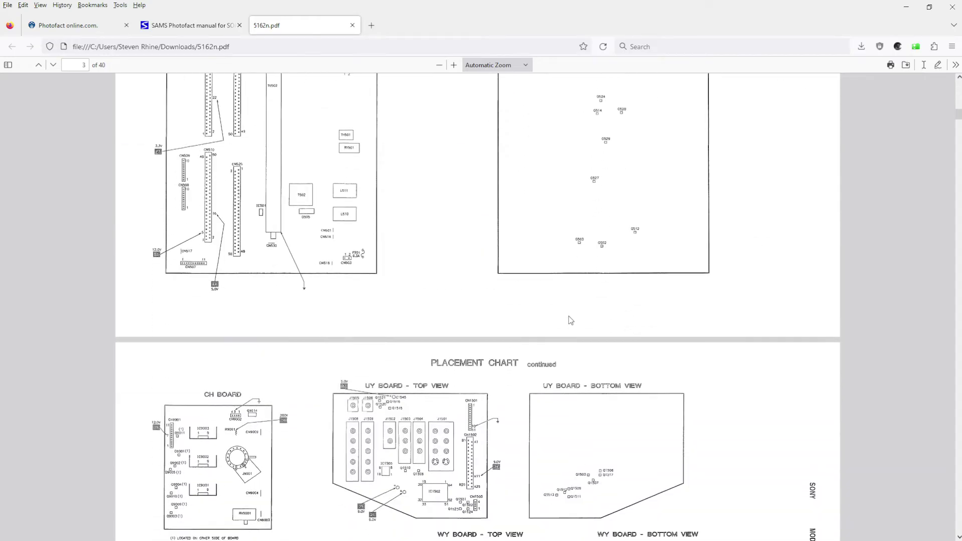
scroll(570, 320, "down", 8)
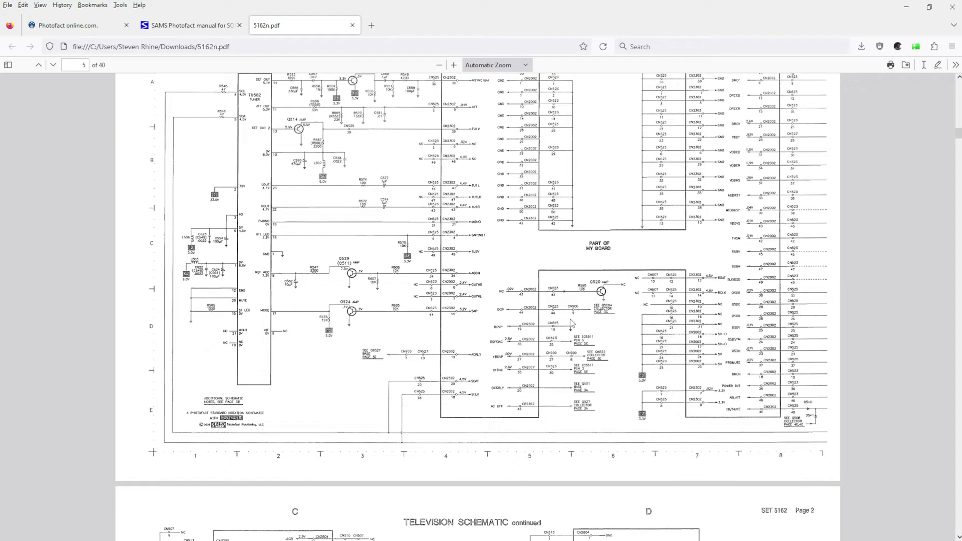
scroll(573, 325, "down", 10)
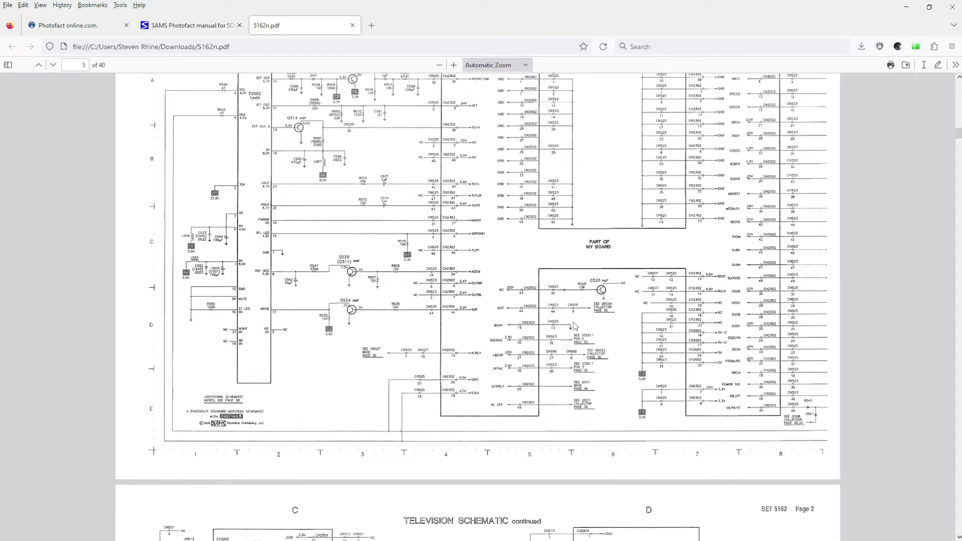
scroll(575, 326, "down", 8)
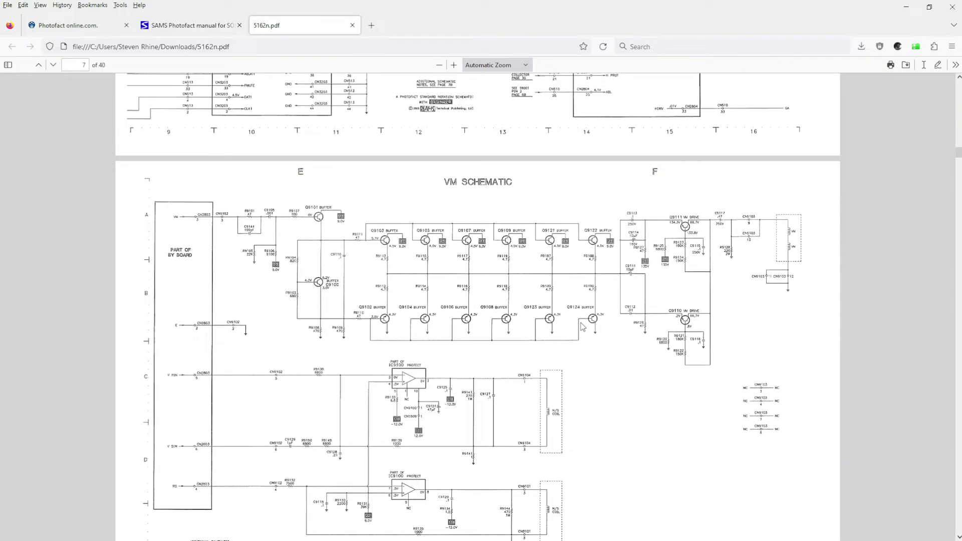
scroll(578, 340, "down", 6)
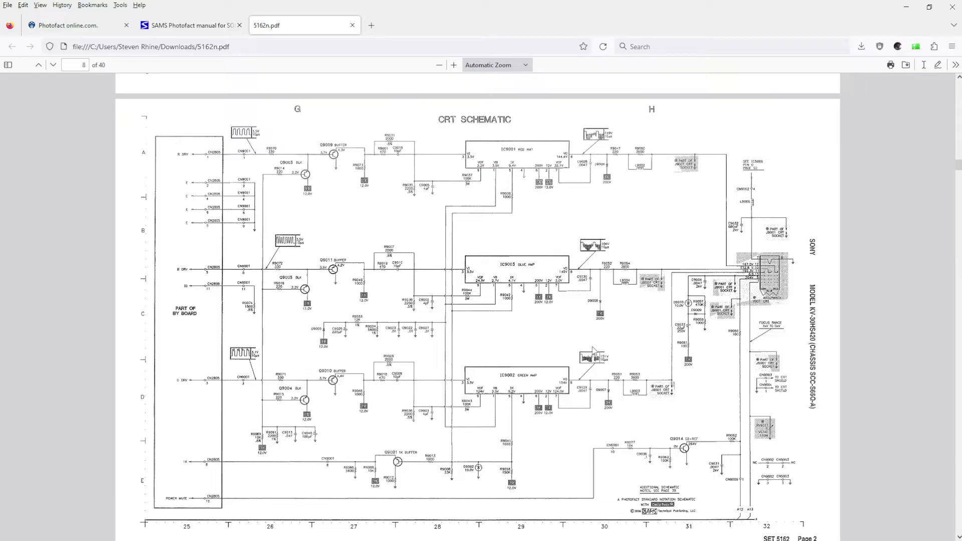
Step: Return to the manual search page and search 'Panasonic' by model/chassis
left_click(185, 27)
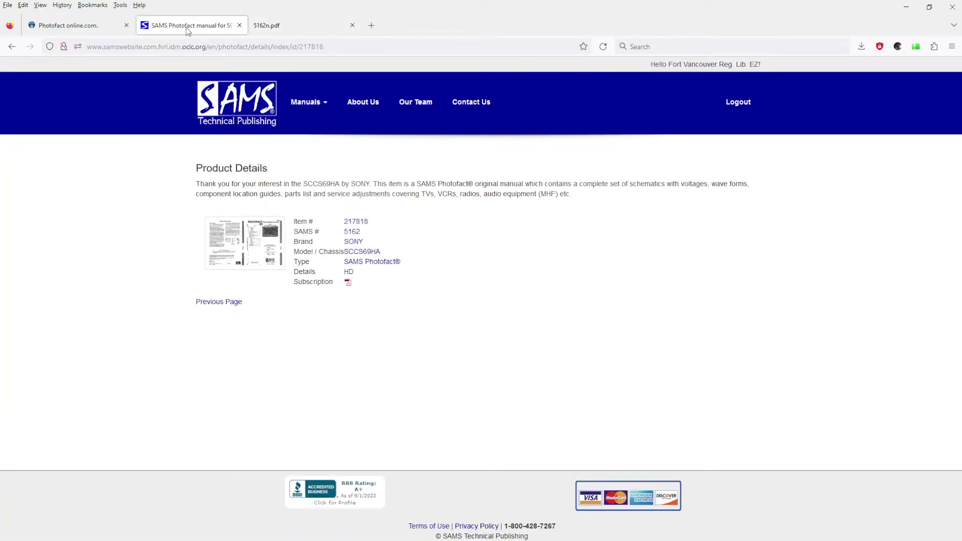
left_click(305, 104)
left_click(307, 125)
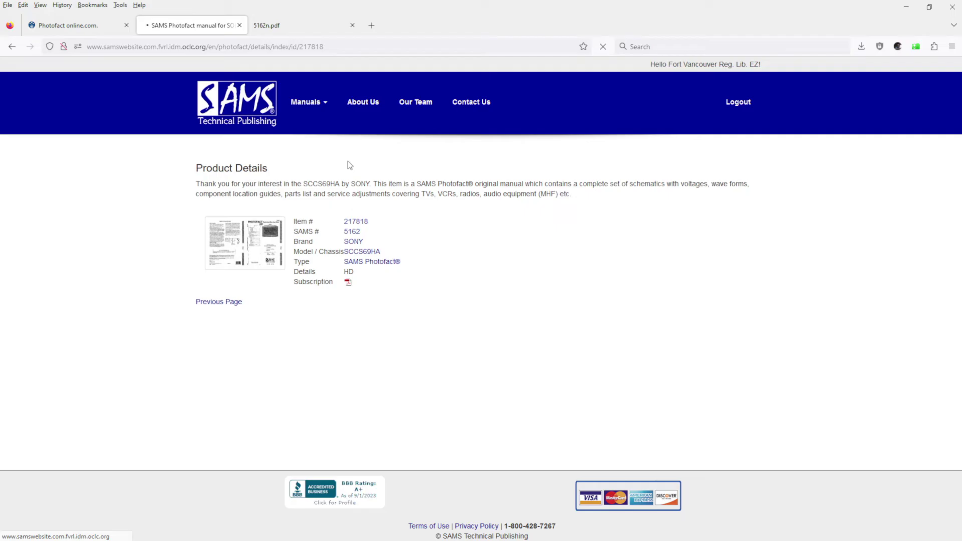
left_click(369, 191)
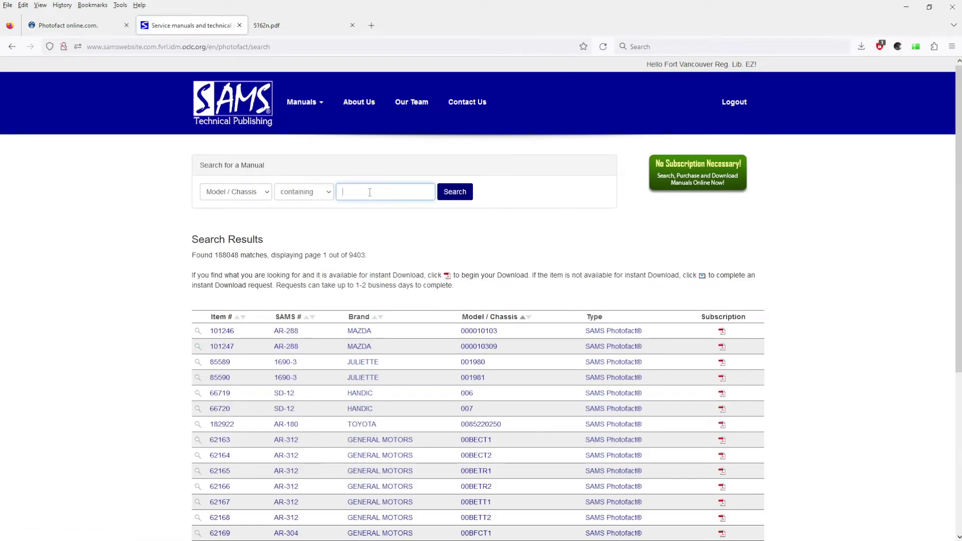
type("Panasonic")
left_click(446, 234)
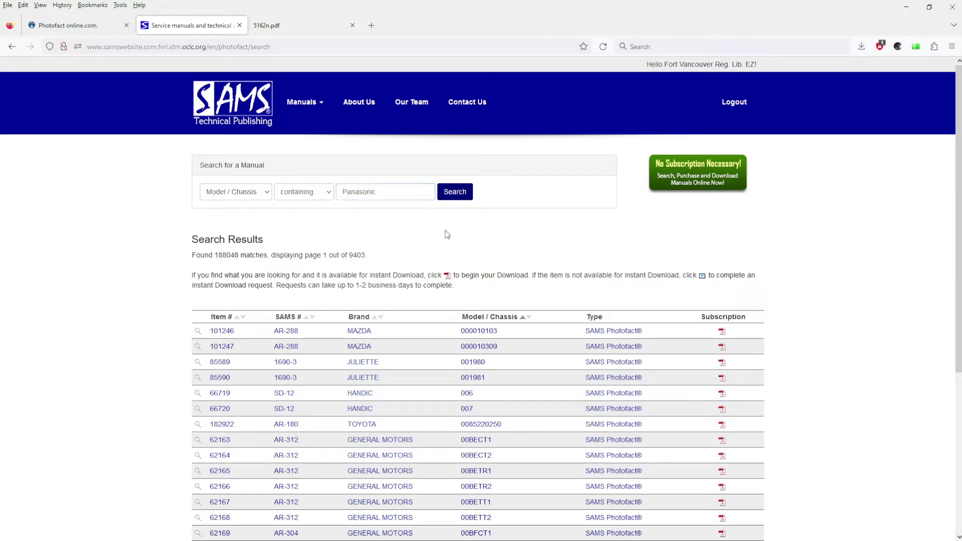
left_click(455, 193)
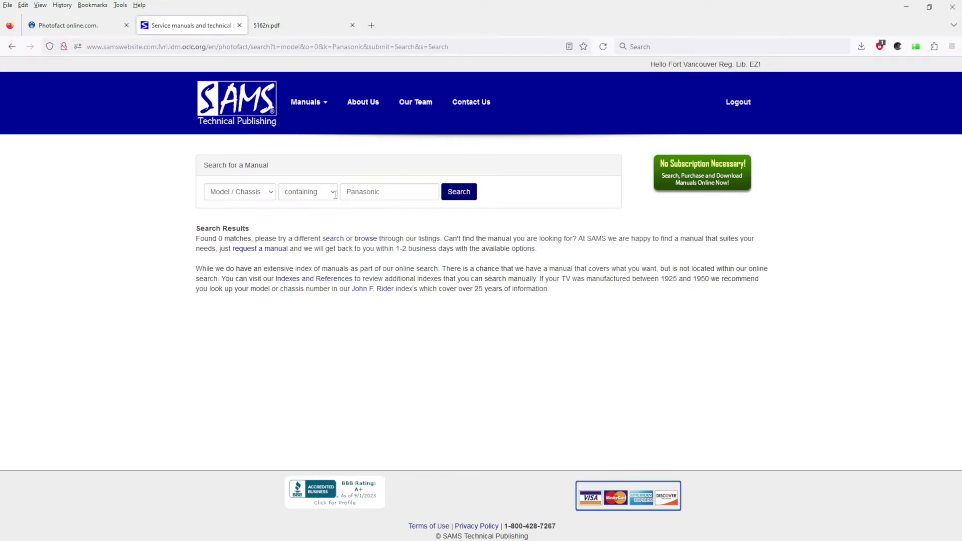
Step: Switch the search type to Brand and rerun the Panasonic search, listing 4670 matches
left_click(271, 192)
left_click(252, 228)
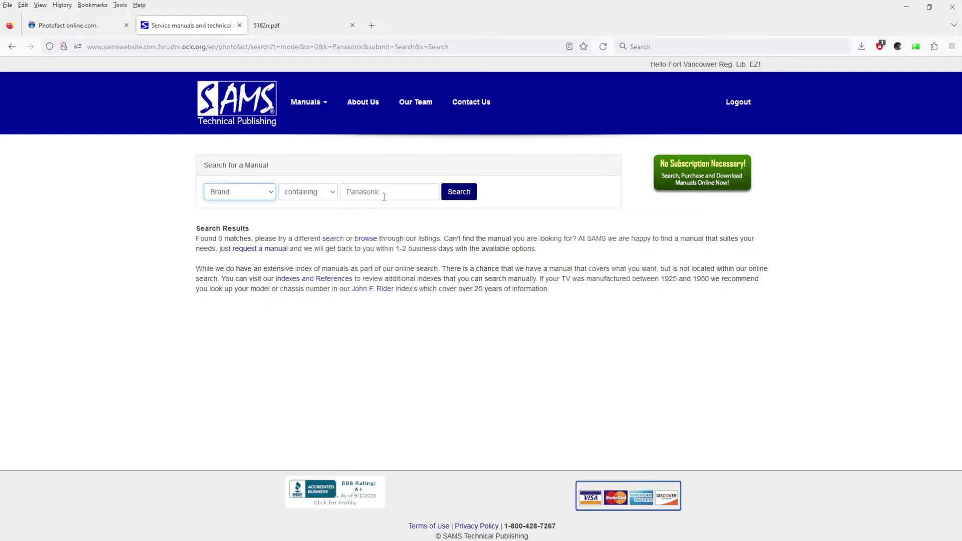
left_click(464, 196)
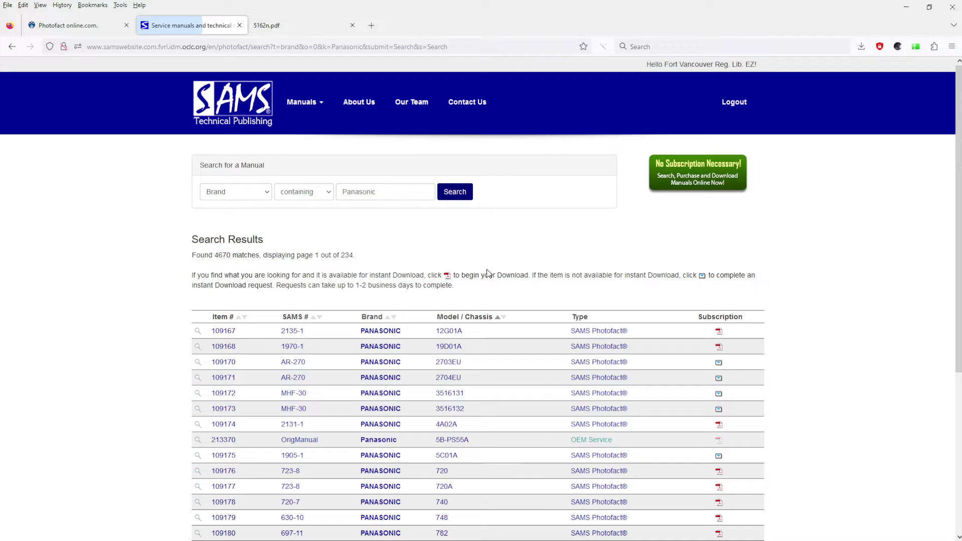
scroll(858, 410, "down", 2)
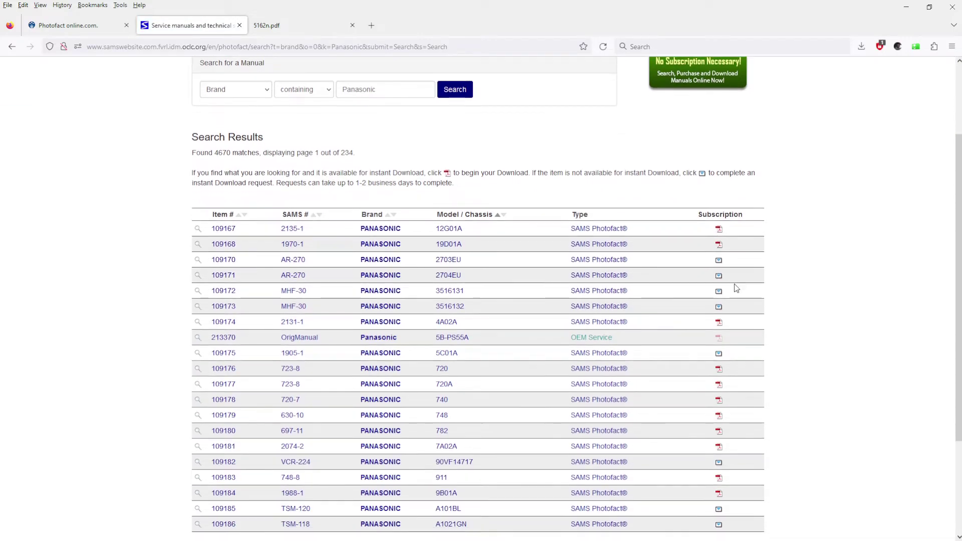
Step: Open the request form for item 109170 and change its method from Hard Copy to Download
left_click(719, 262)
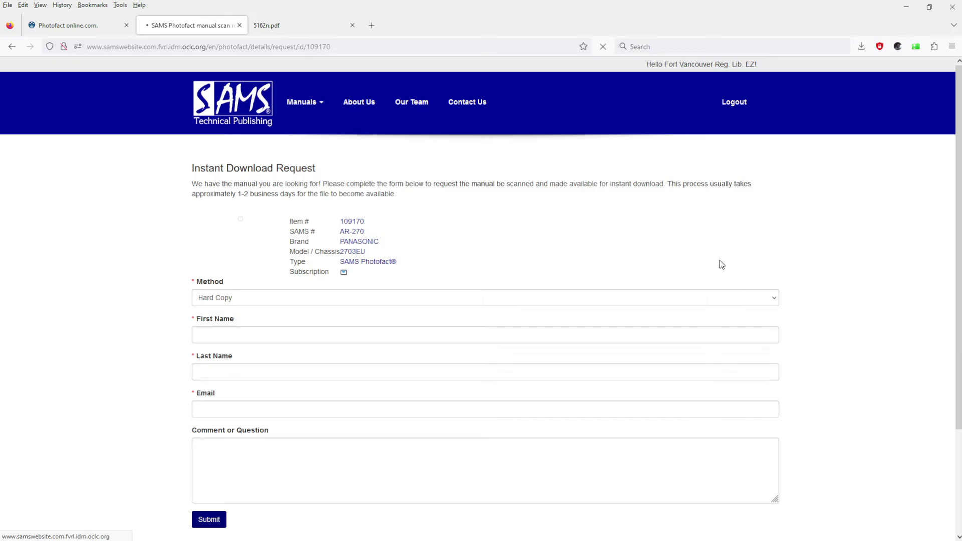
left_click(245, 297)
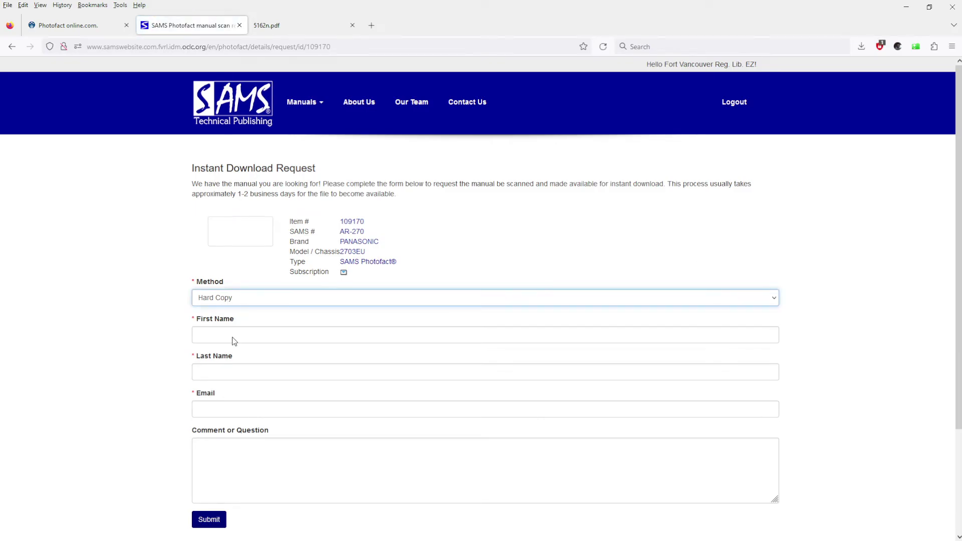
left_click(238, 331)
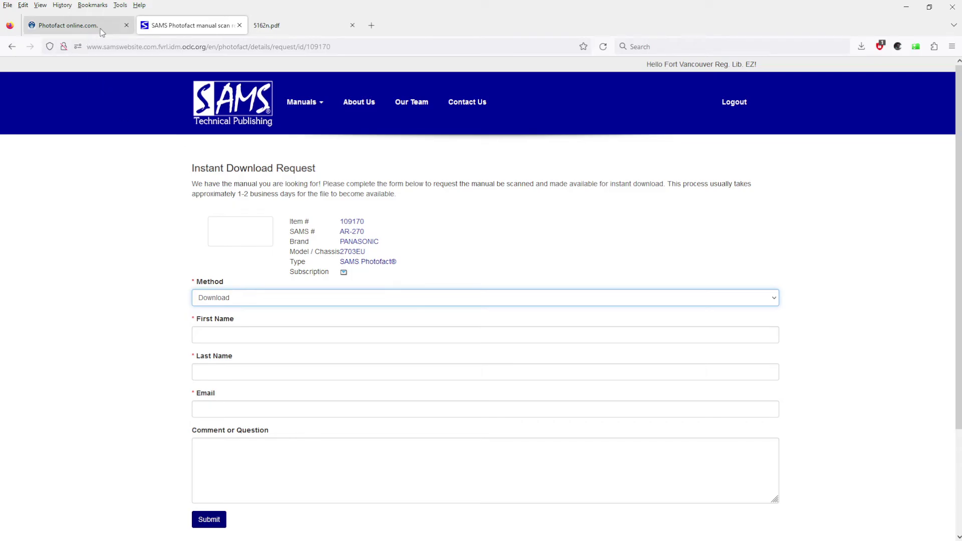
Step: Browse manuals by brand under letter M and open the MONARCH listings
left_click(293, 110)
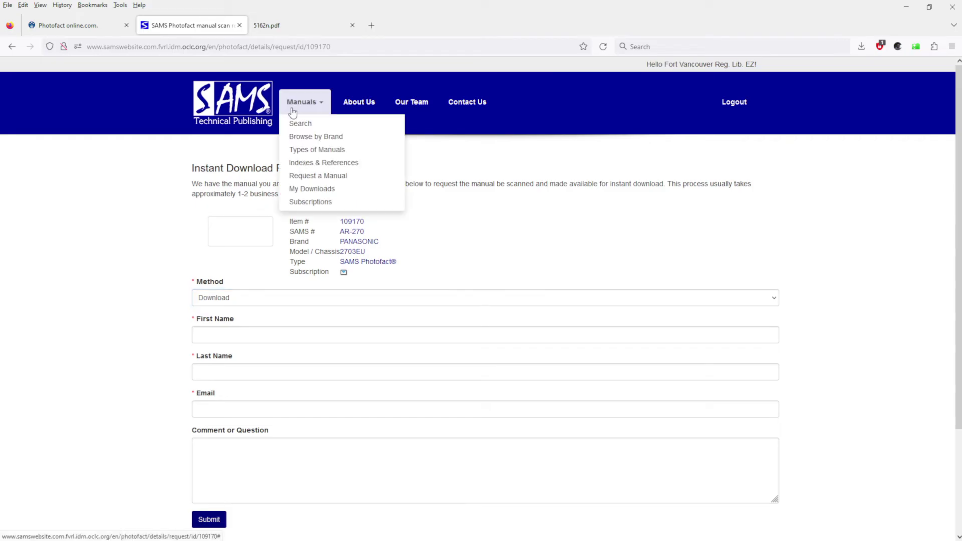
left_click(313, 140)
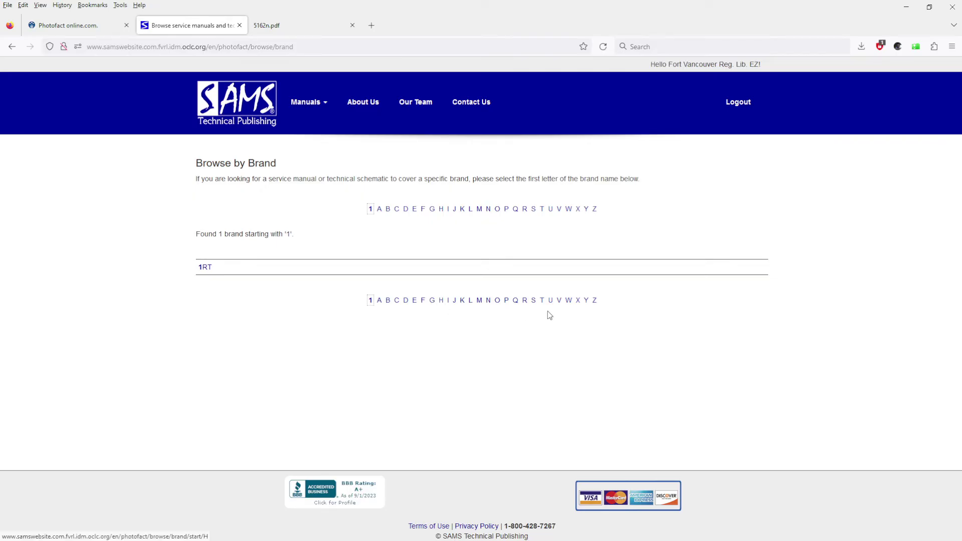
left_click(478, 303)
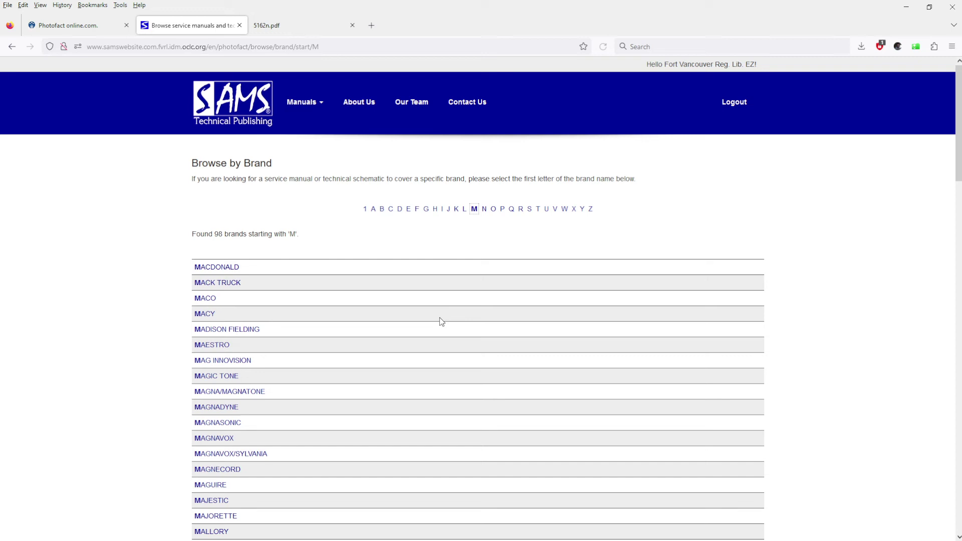
scroll(349, 274, "down", 3)
scroll(349, 273, "down", 5)
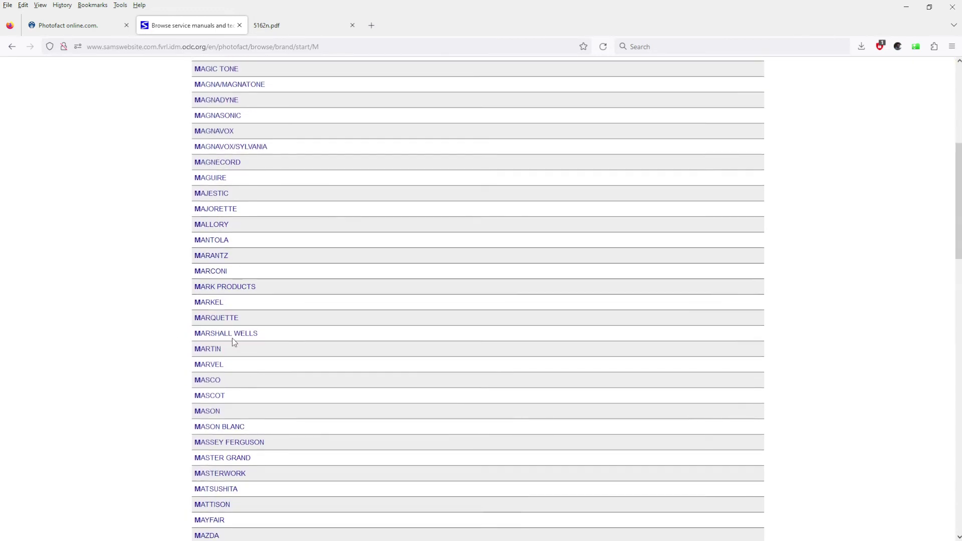
scroll(220, 314, "down", 2)
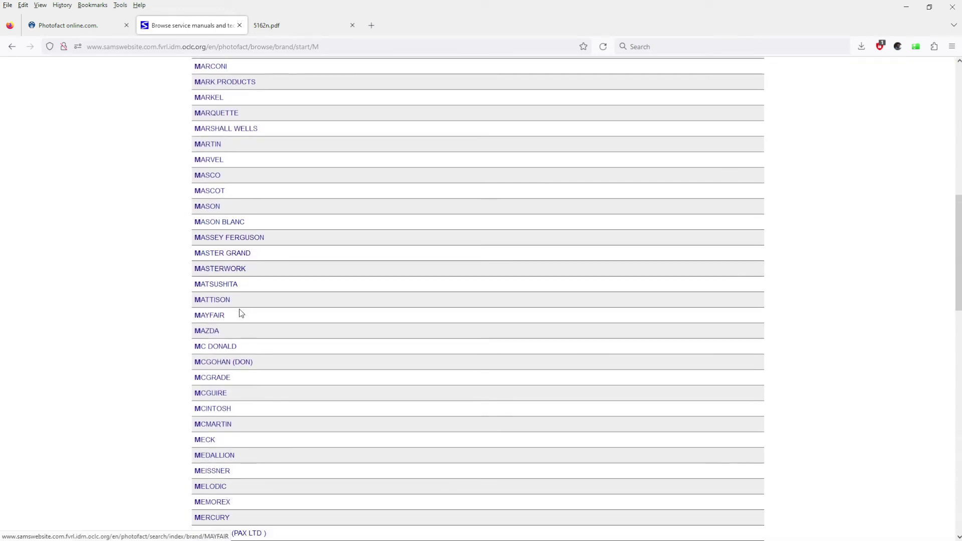
scroll(235, 310, "down", 5)
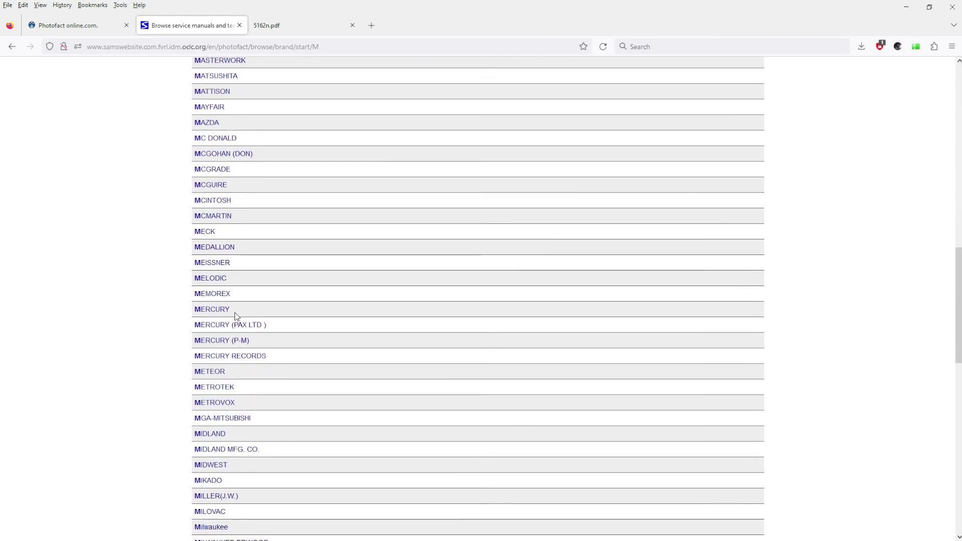
scroll(235, 319, "down", 3)
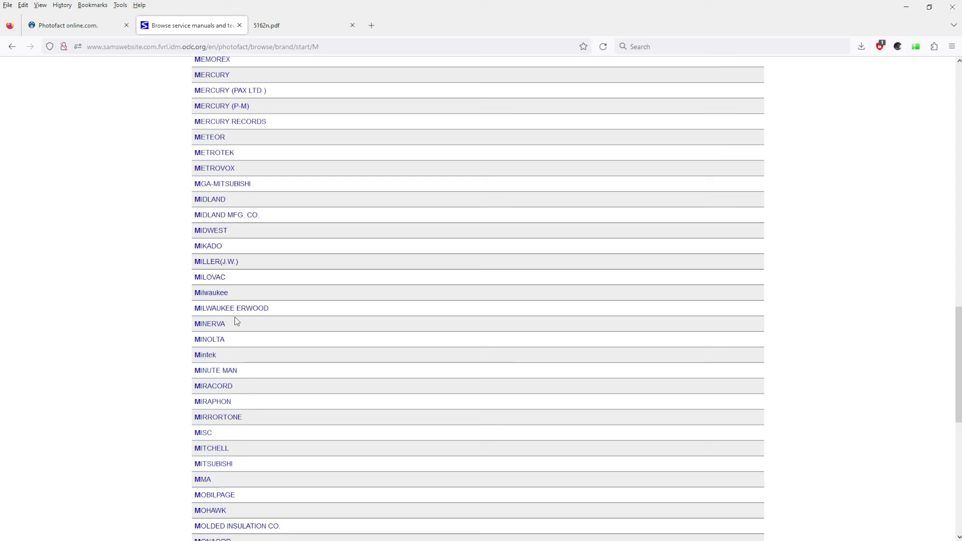
scroll(236, 321, "down", 3)
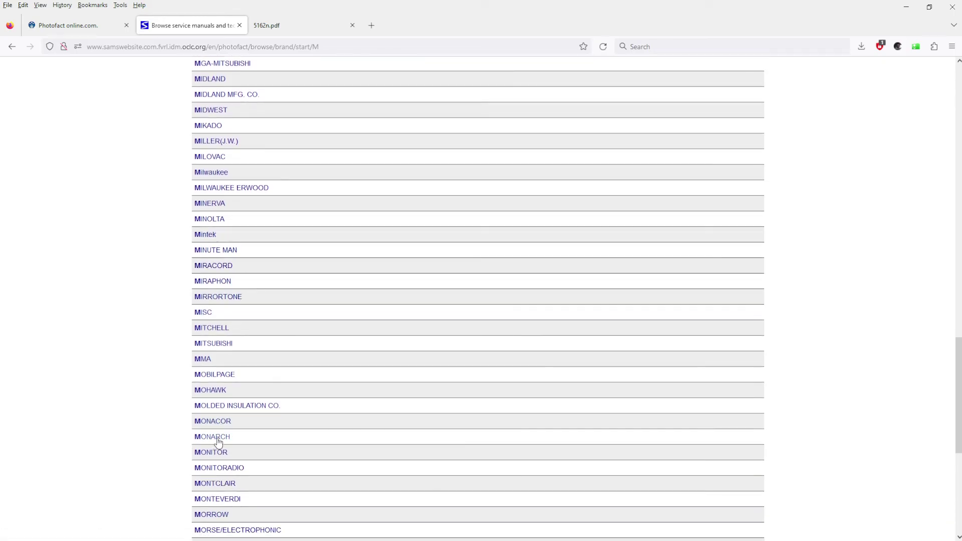
left_click(217, 440)
scroll(478, 331, "down", 3)
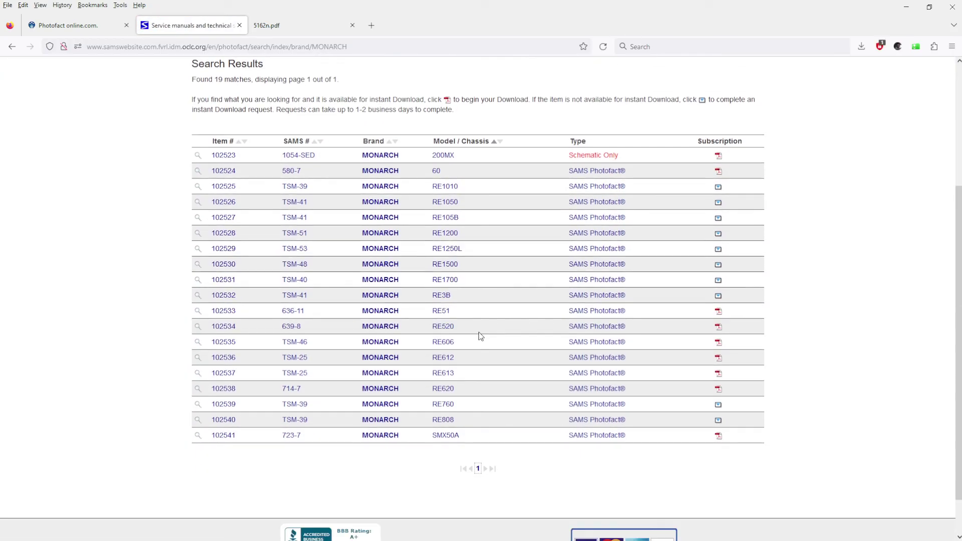
scroll(479, 332, "down", 1)
Step: Open 1054-SED.pdf for item 102523 and scroll to its second schematic page
left_click(718, 129)
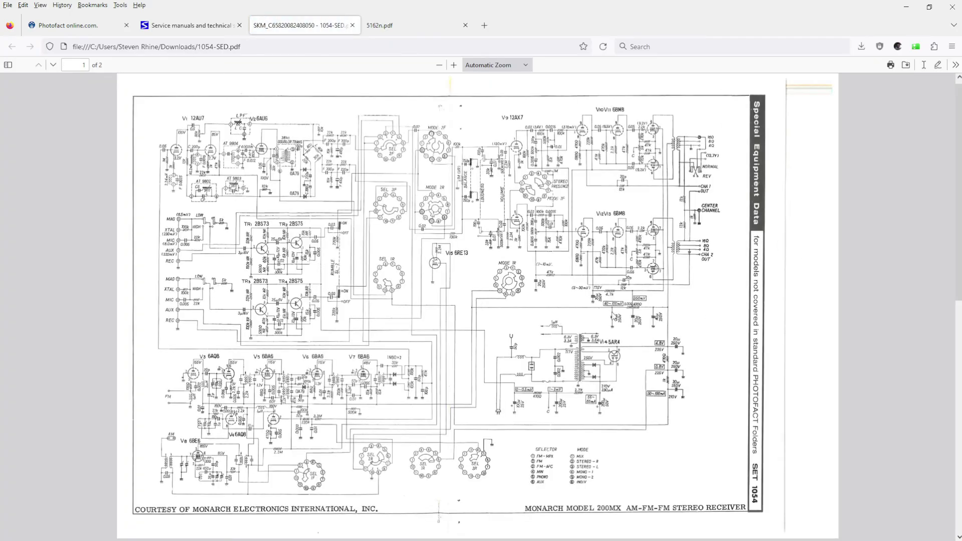
scroll(613, 323, "down", 10)
scroll(611, 323, "up", 10)
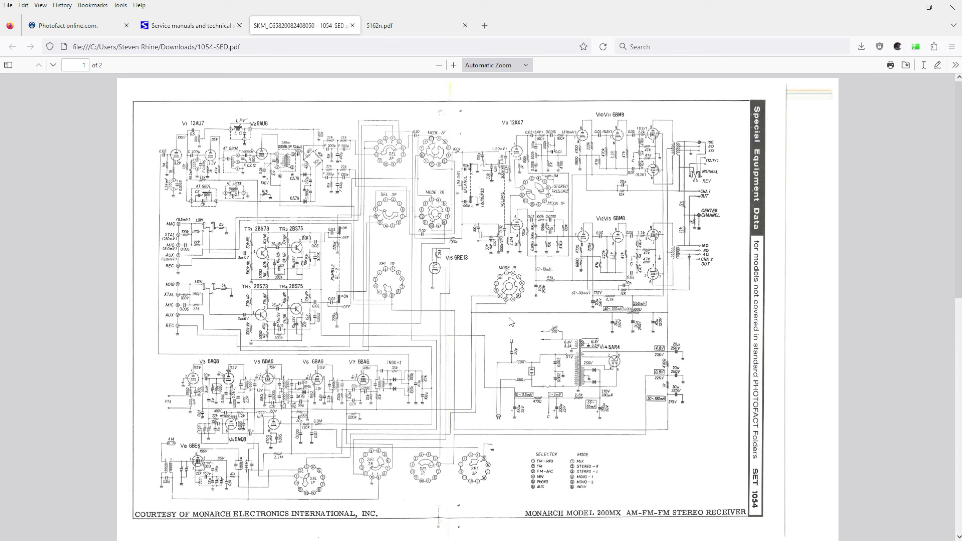
scroll(509, 320, "down", 6)
scroll(509, 340, "down", 2)
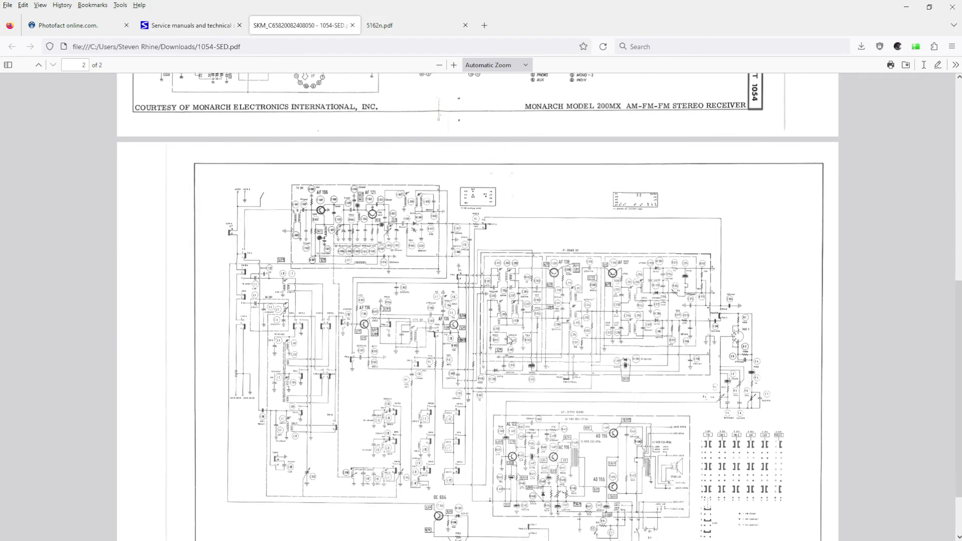